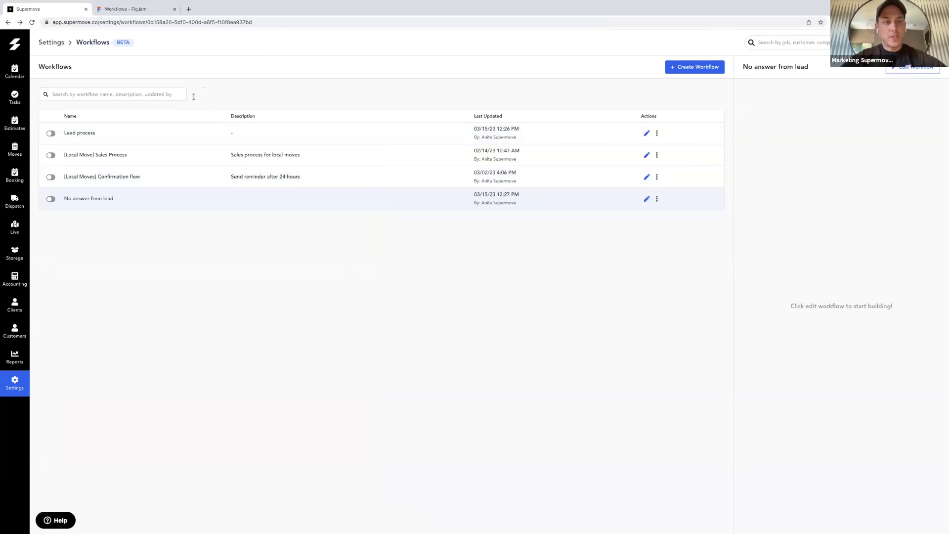
Switch to the FigJam Workflows board showing the new-lead scenario and five-step workflow plan.
{"action": "left_click", "coordinate": [140, 9]}
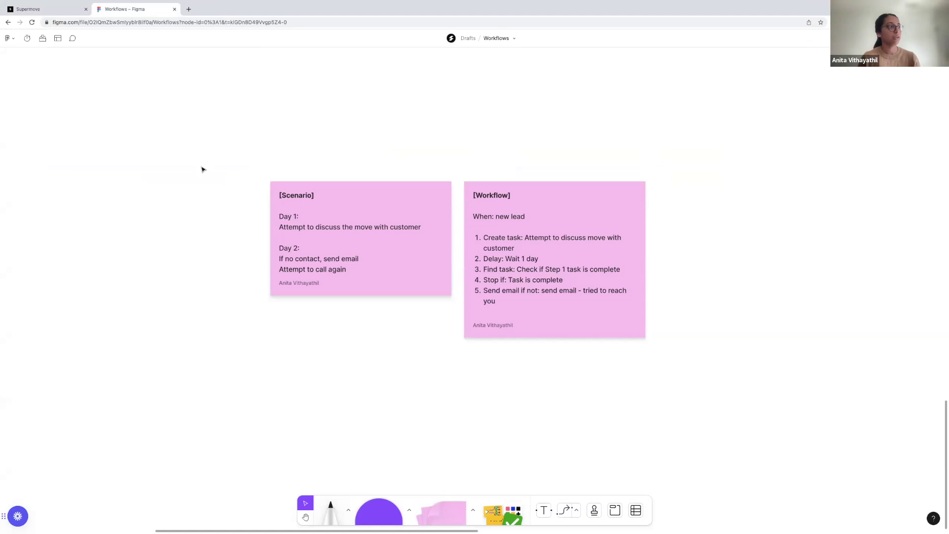
Review the Scenario and Workflow sticky notes in FigJam, then return to Supermove's Workflows settings.
{"action": "left_click", "coordinate": [372, 251]}
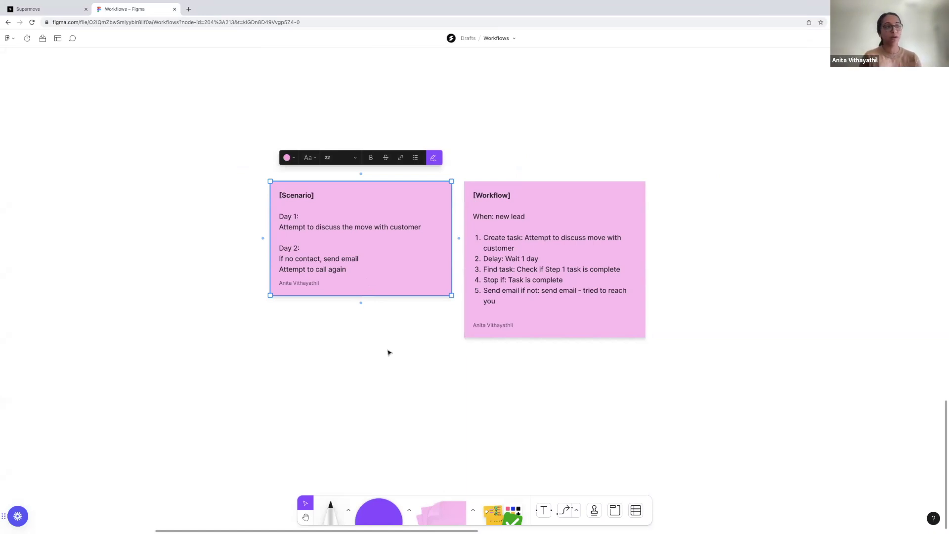
{"action": "left_click", "coordinate": [371, 353]}
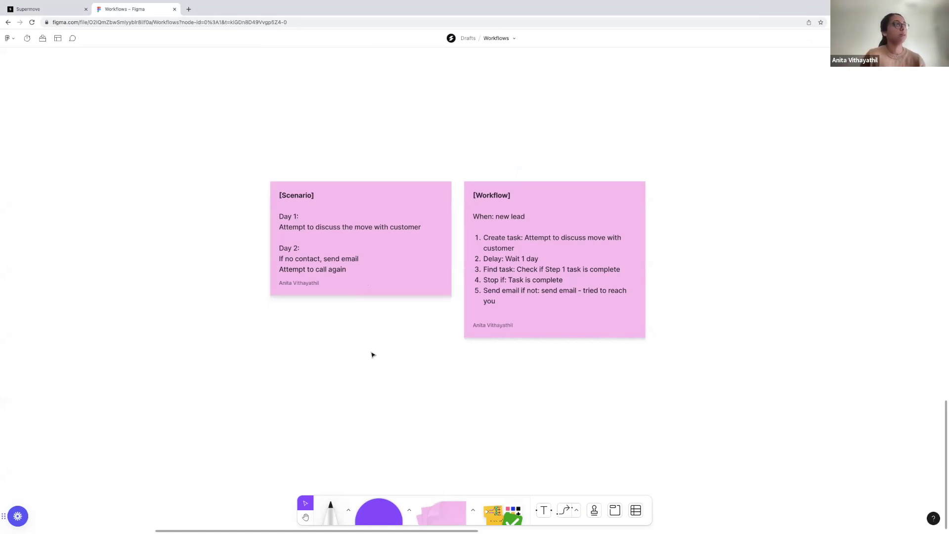
{"action": "left_click", "coordinate": [582, 272]}
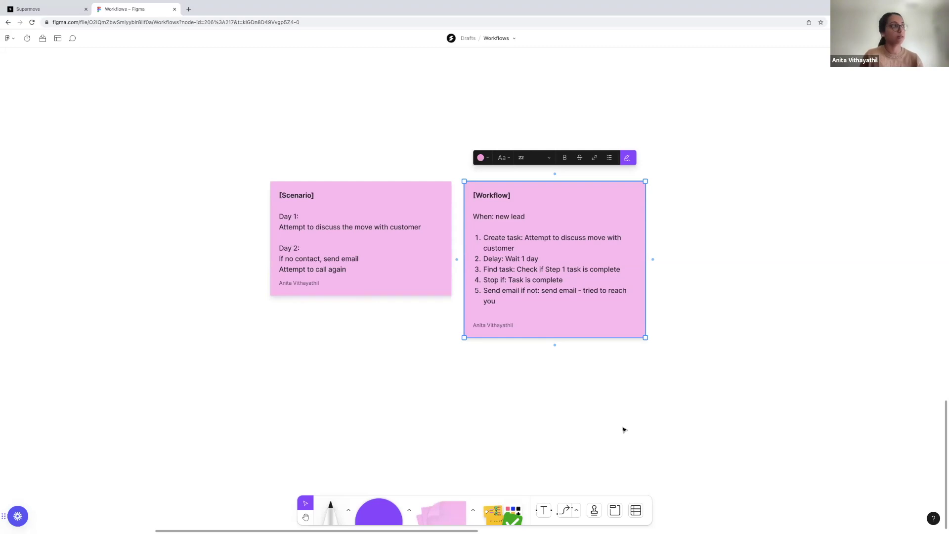
{"action": "left_click", "coordinate": [60, 9]}
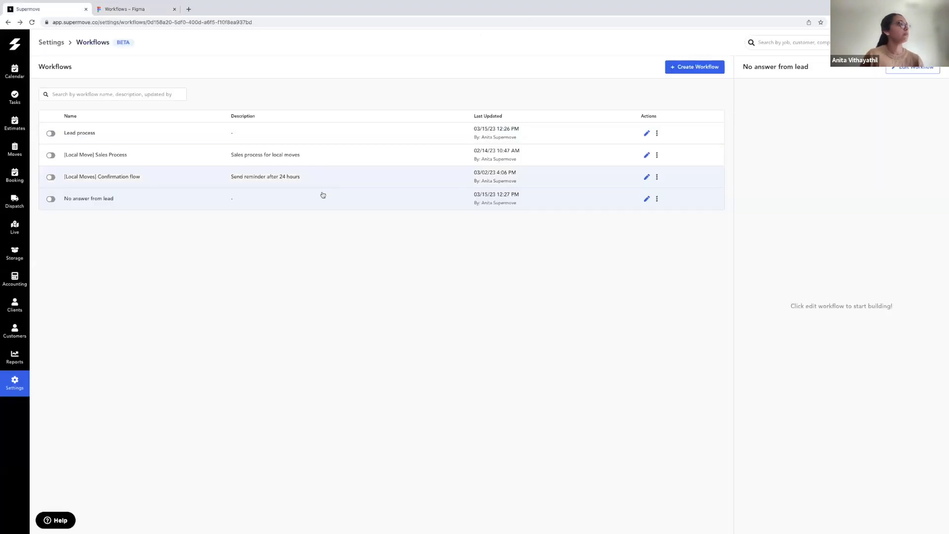
Set the No answer from lead trigger to Project Created for all project types.
{"action": "left_click", "coordinate": [911, 71]}
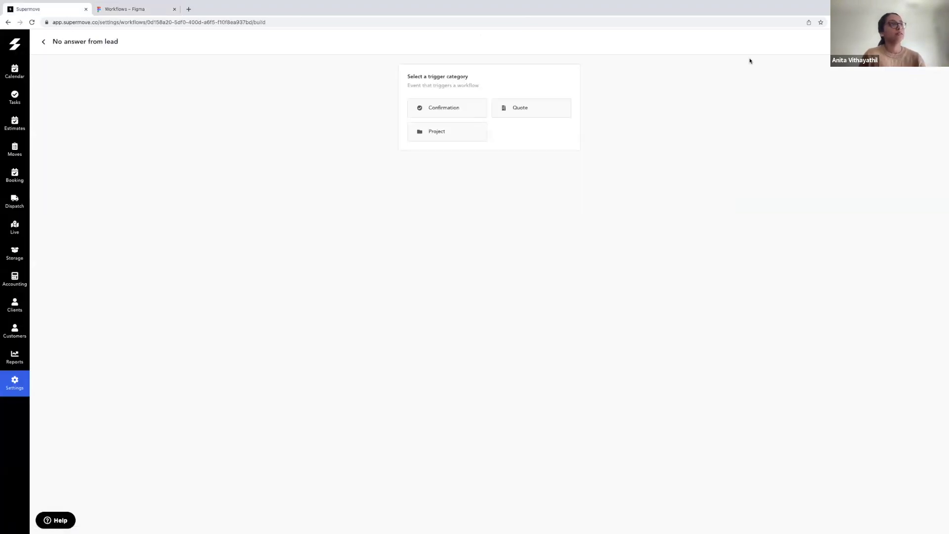
{"action": "left_click", "coordinate": [468, 128]}
{"action": "left_click", "coordinate": [475, 102]}
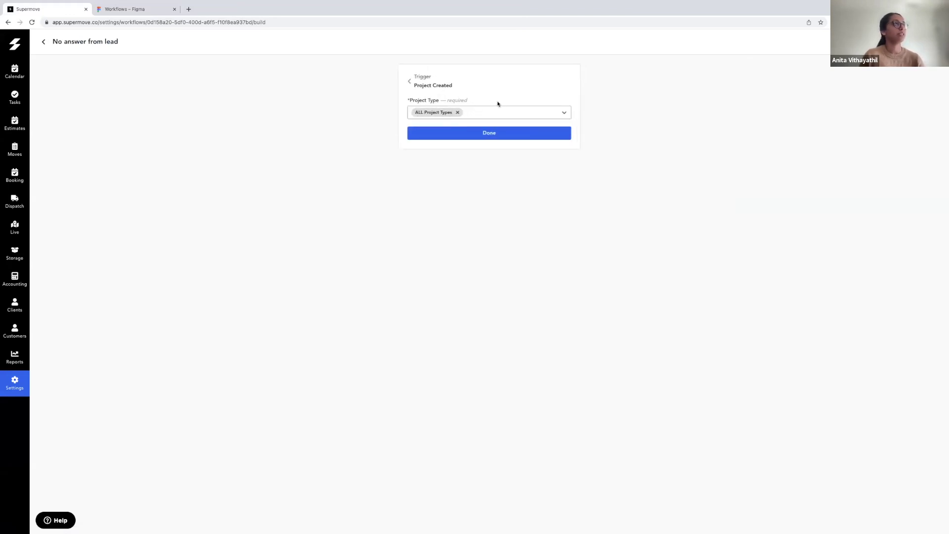
{"action": "left_click", "coordinate": [467, 131]}
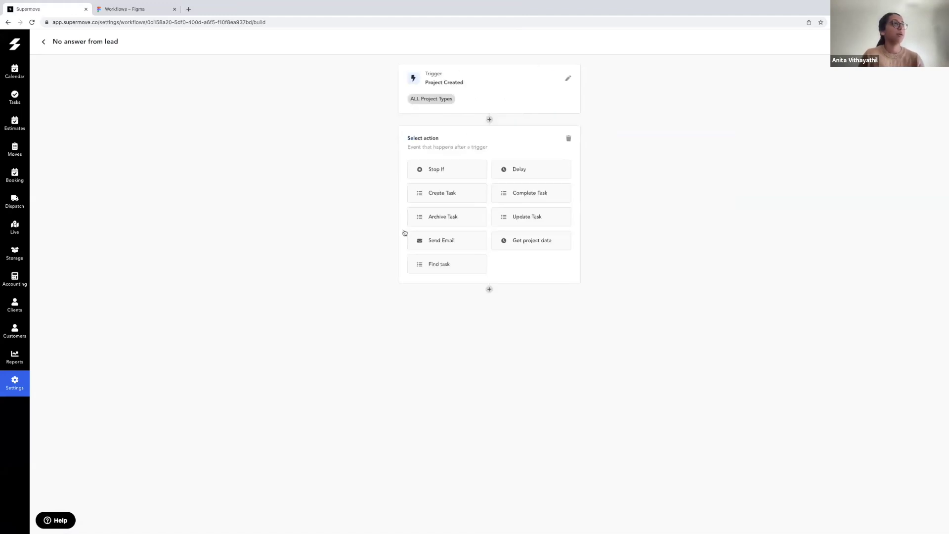
Add a Create Task action using the [Local Move] Discuss move with customer template.
{"action": "left_click", "coordinate": [456, 200]}
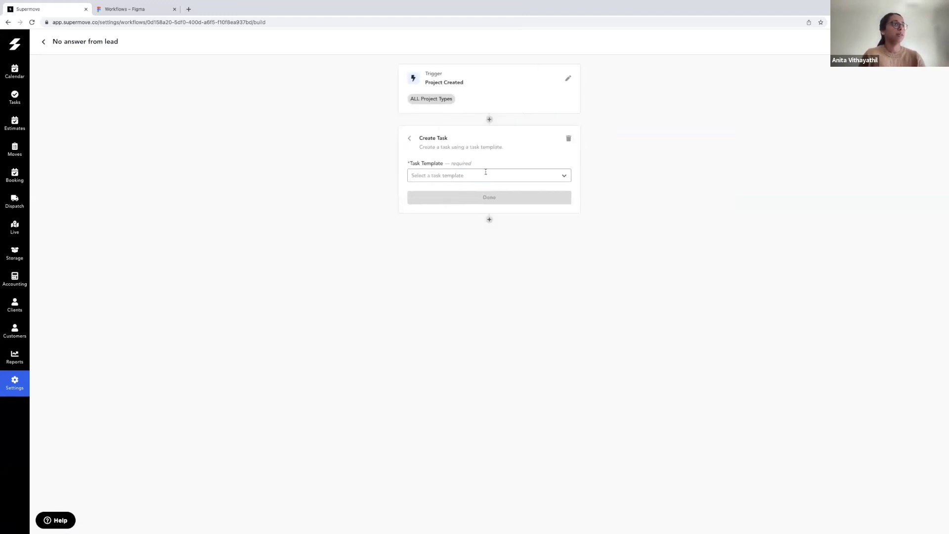
{"action": "left_click", "coordinate": [485, 174]}
{"action": "type", "text": "dis"}
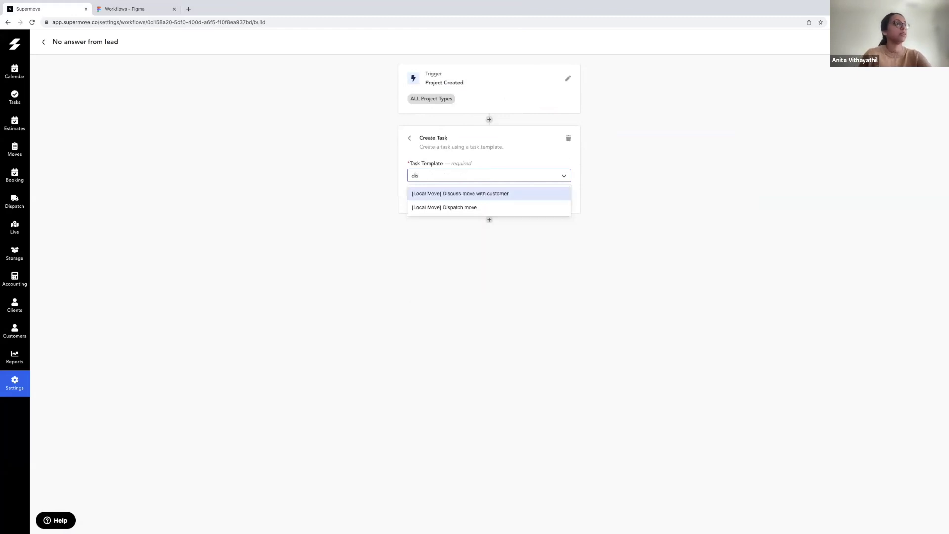
{"action": "left_click", "coordinate": [519, 193]}
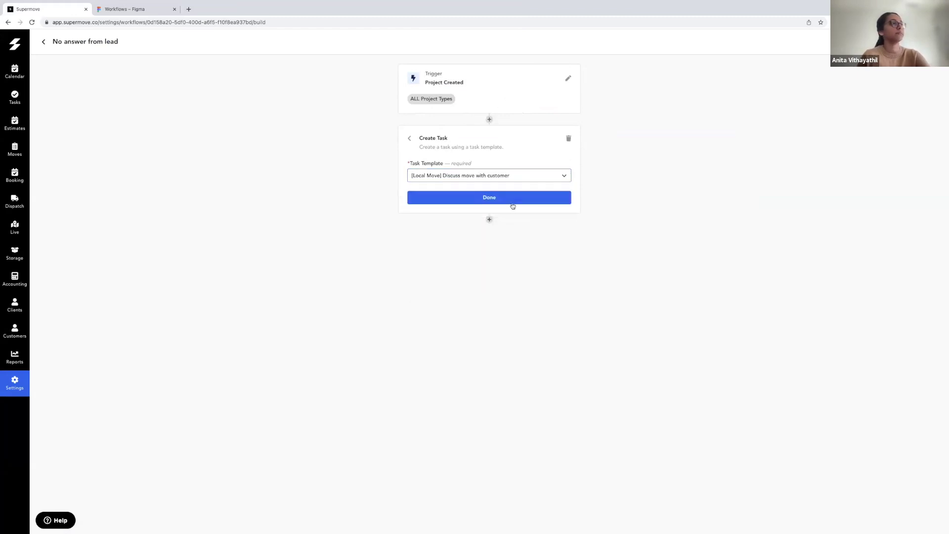
{"action": "left_click", "coordinate": [512, 199]}
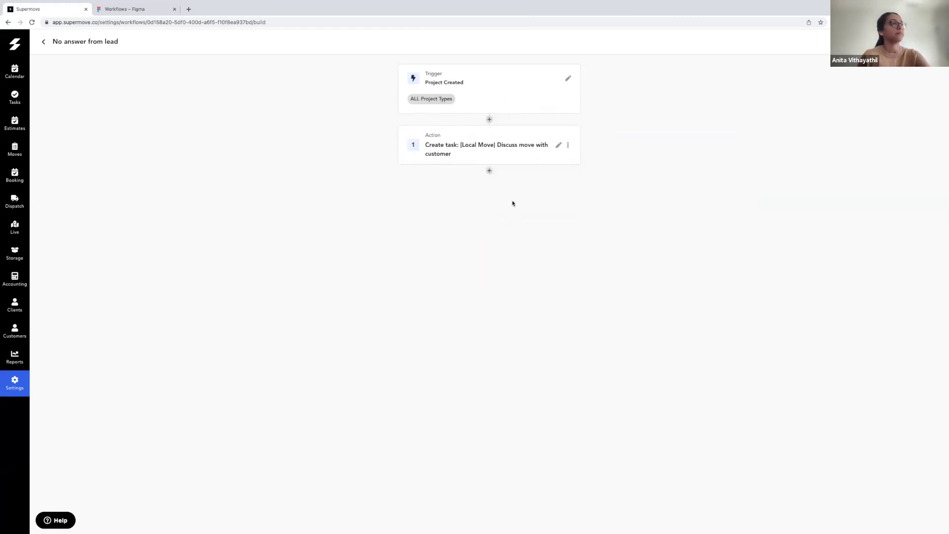
Add a Delay action of 1 day after the task step.
{"action": "left_click", "coordinate": [489, 171]}
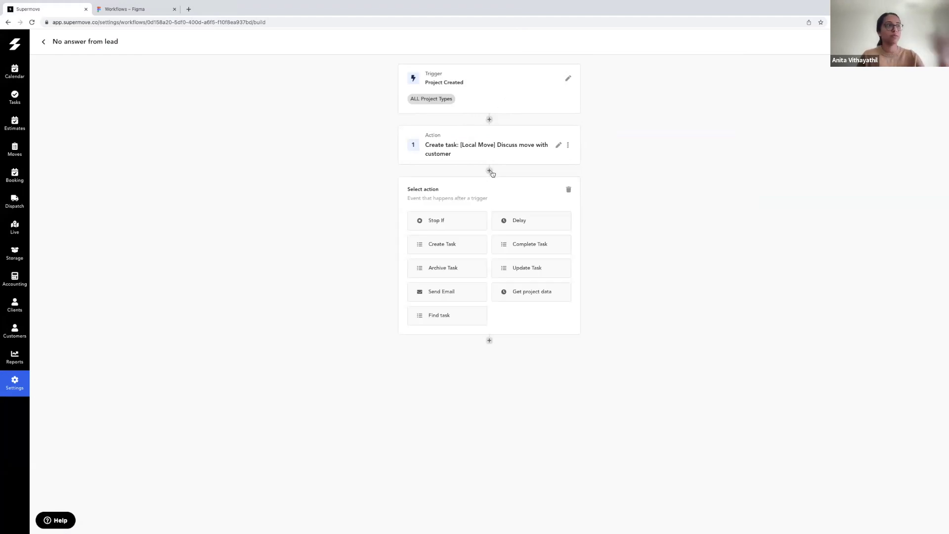
{"action": "left_click", "coordinate": [532, 220]}
{"action": "left_click", "coordinate": [522, 221]}
{"action": "type", "text": "1"}
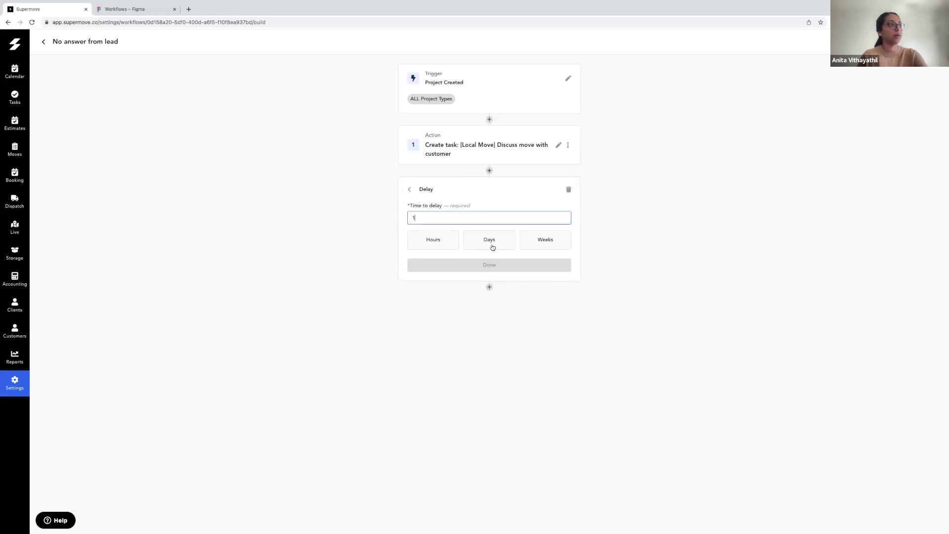
{"action": "left_click", "coordinate": [491, 246]}
{"action": "left_click", "coordinate": [509, 265]}
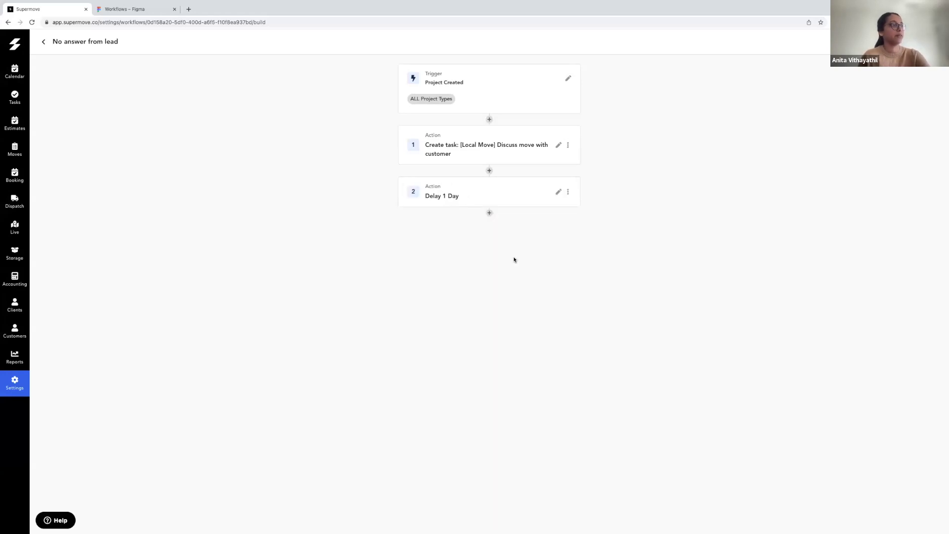
Add a Find task step that looks up the task from Step 1 Create Task.
{"action": "left_click", "coordinate": [489, 213]}
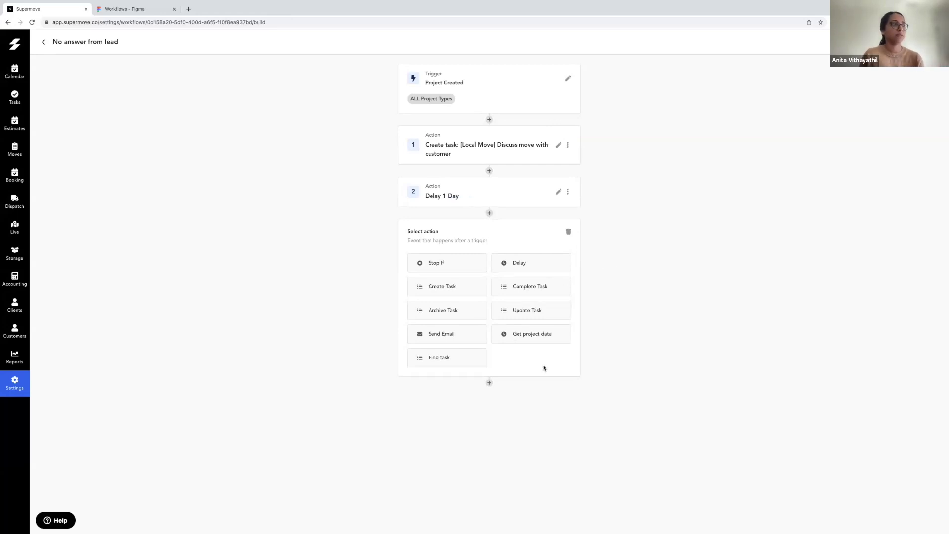
{"action": "left_click", "coordinate": [451, 363]}
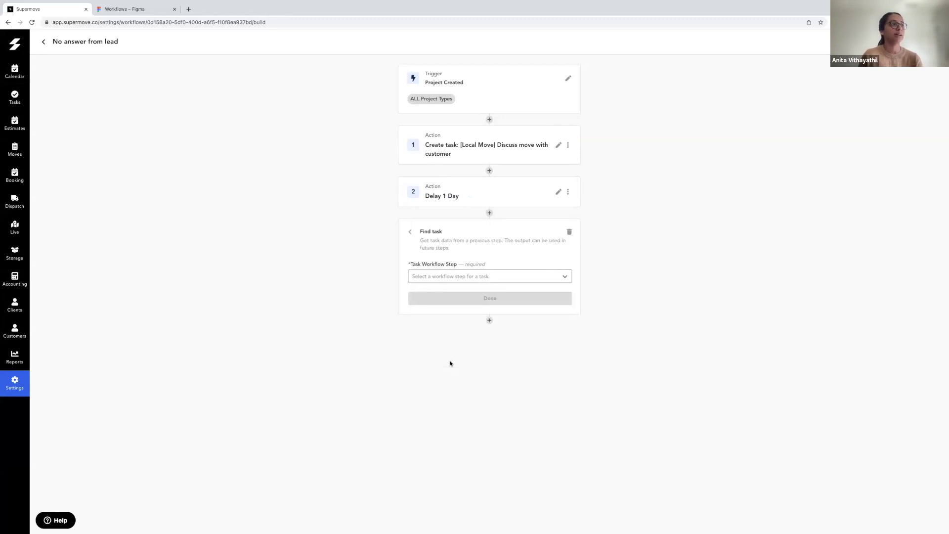
{"action": "left_click", "coordinate": [527, 275]}
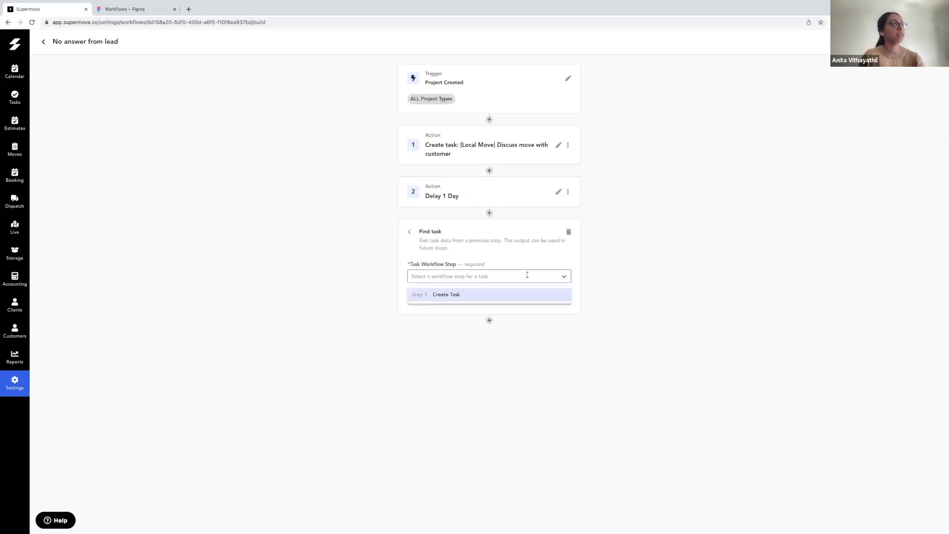
{"action": "left_click", "coordinate": [464, 297]}
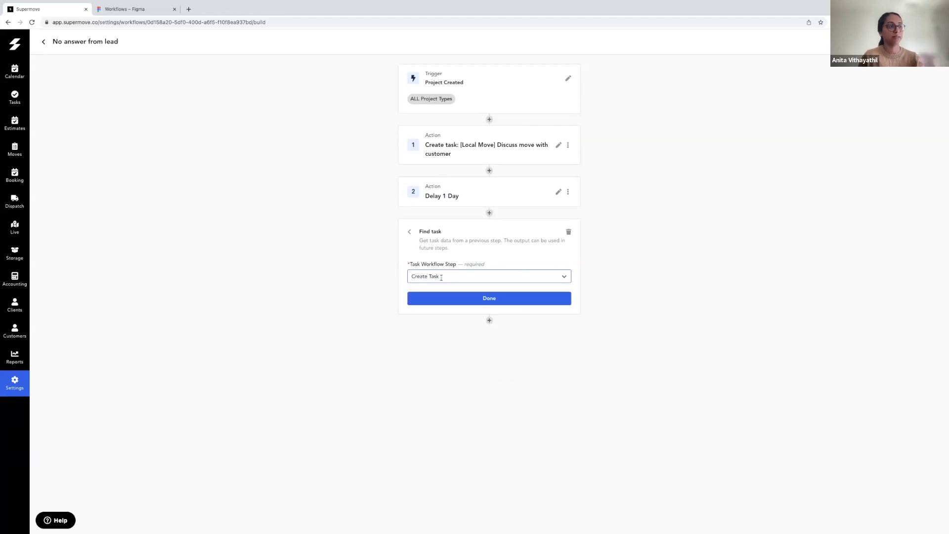
{"action": "left_click", "coordinate": [452, 298]}
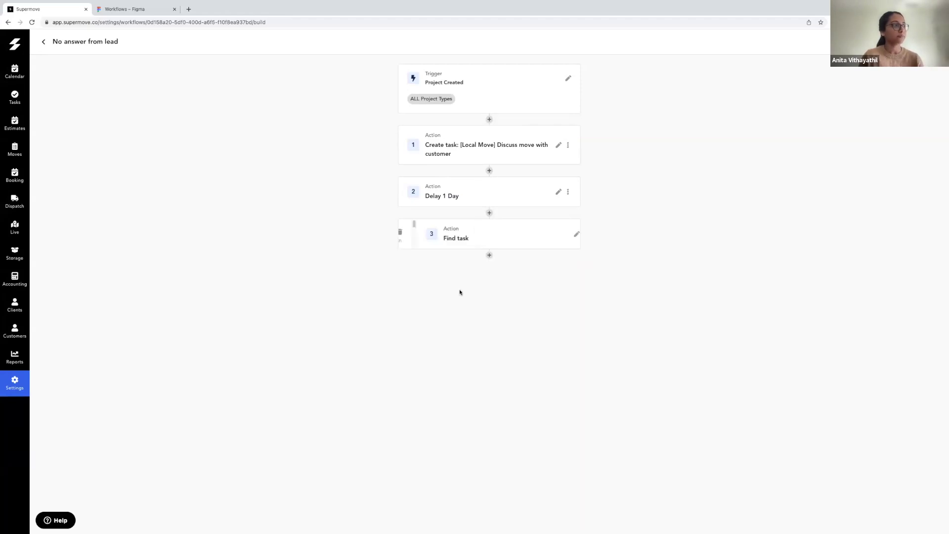
Add a Stop If step that stops when the found task's Is completed is True.
{"action": "left_click", "coordinate": [489, 255]}
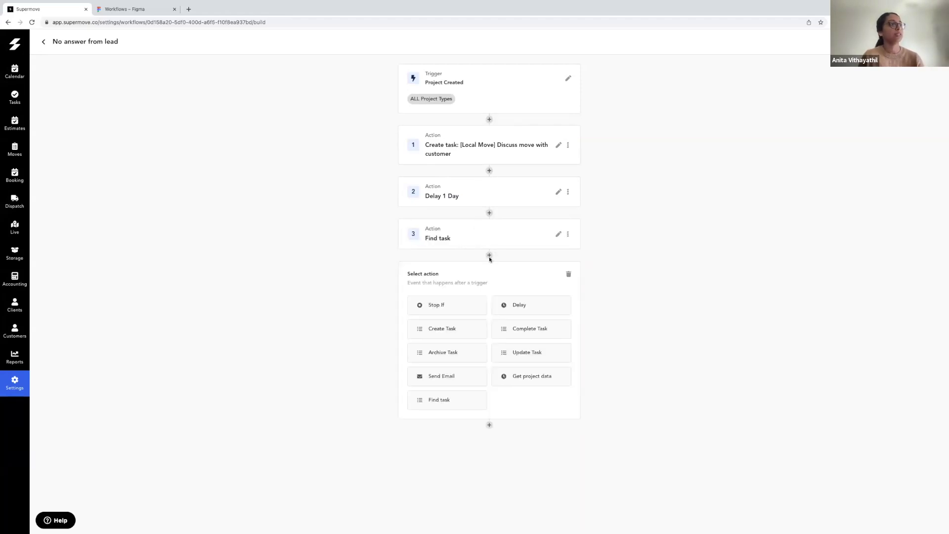
{"action": "left_click", "coordinate": [455, 306]}
{"action": "left_click", "coordinate": [477, 302]}
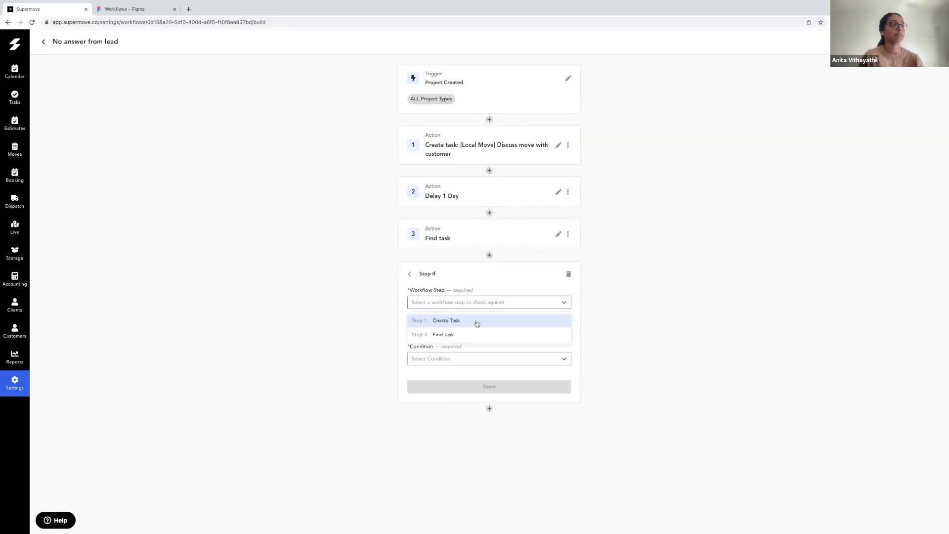
{"action": "left_click", "coordinate": [475, 333]}
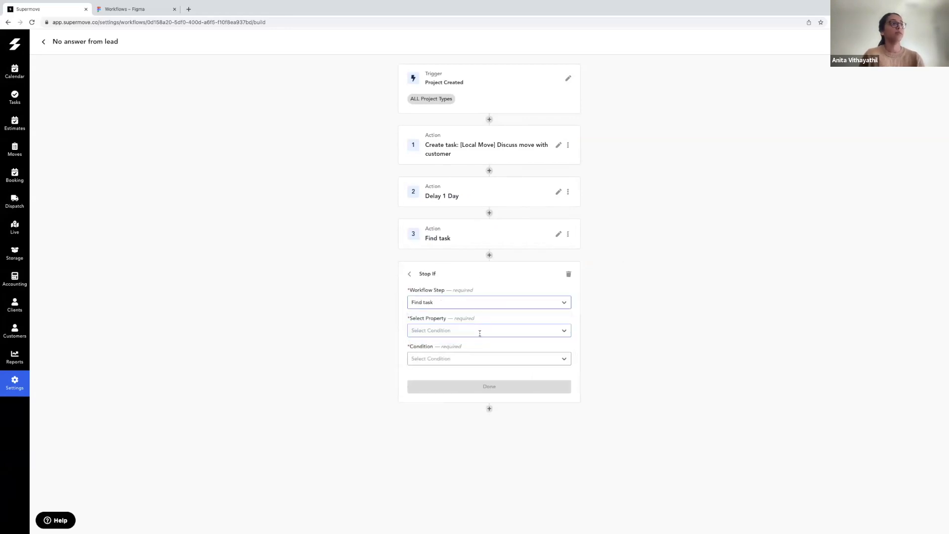
{"action": "left_click", "coordinate": [479, 333]}
{"action": "left_click", "coordinate": [475, 347]}
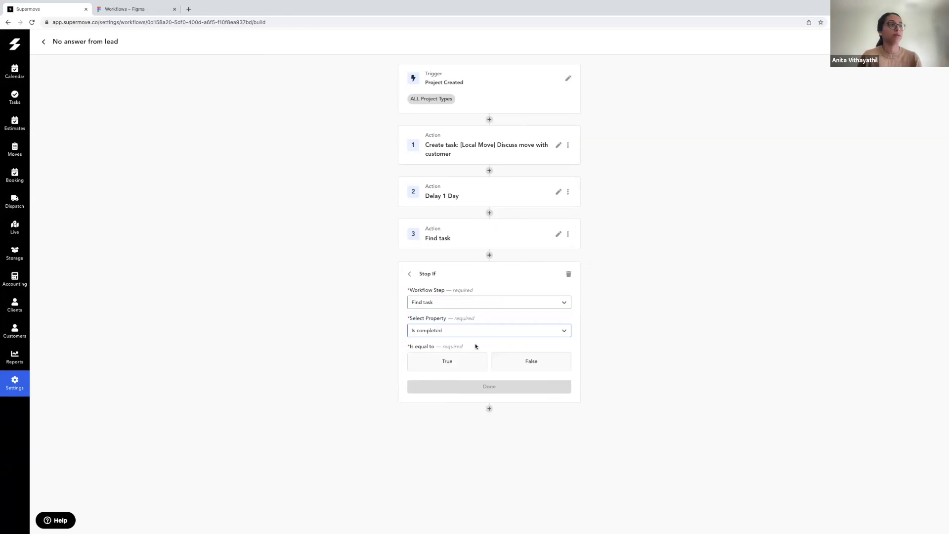
{"action": "left_click", "coordinate": [455, 359]}
{"action": "left_click", "coordinate": [503, 388]}
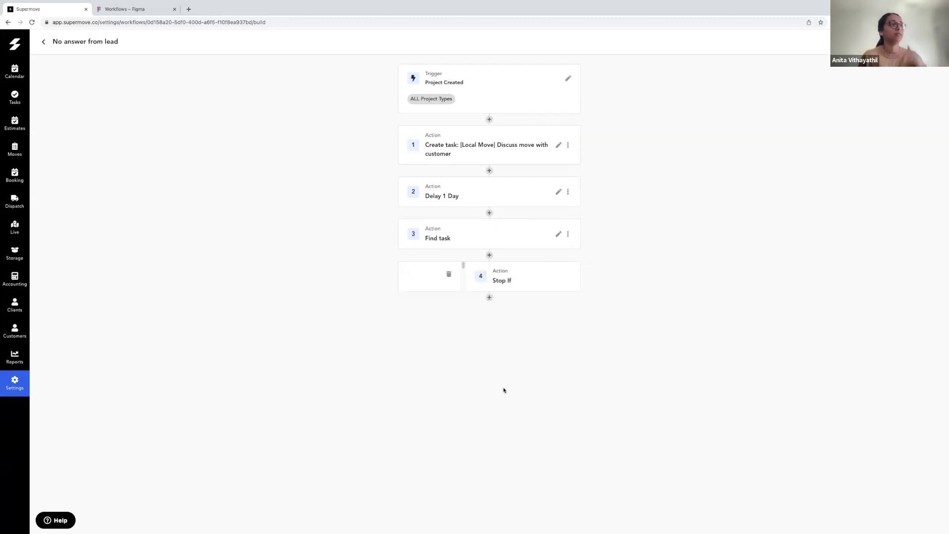
Add a Send Email step using the 'Tried reaching you' email template.
{"action": "left_click", "coordinate": [489, 297]}
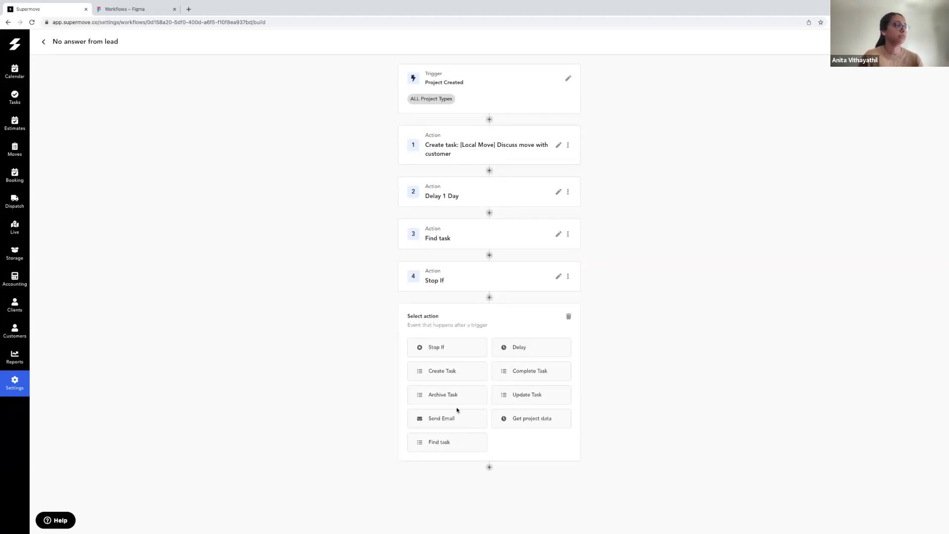
{"action": "left_click", "coordinate": [458, 424]}
{"action": "left_click", "coordinate": [475, 363]}
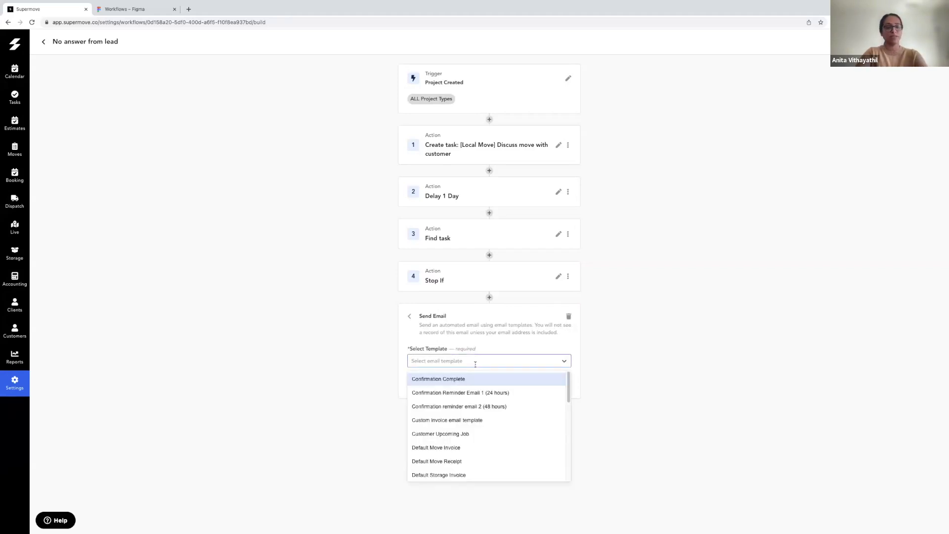
{"action": "type", "text": "trie"}
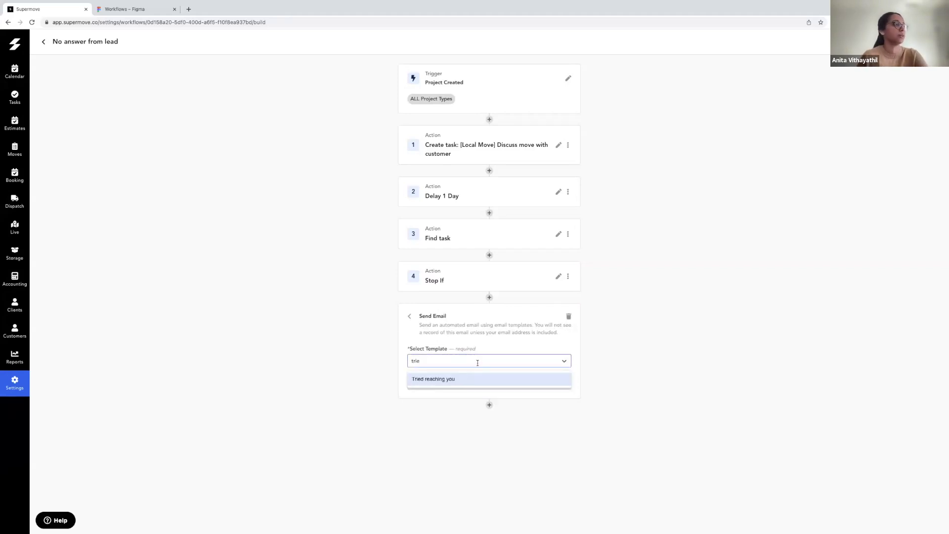
{"action": "left_click", "coordinate": [478, 379]}
{"action": "left_click", "coordinate": [478, 383]}
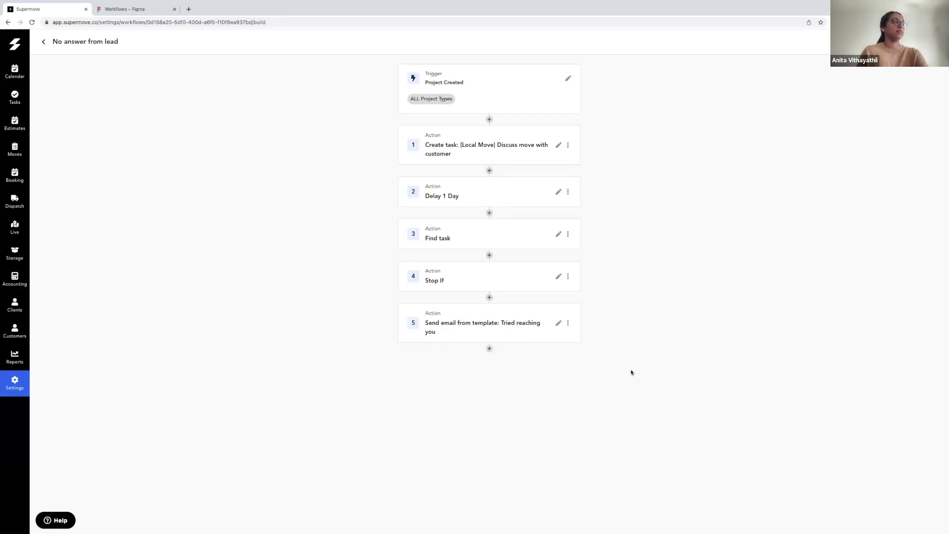
{"action": "left_click", "coordinate": [489, 349]}
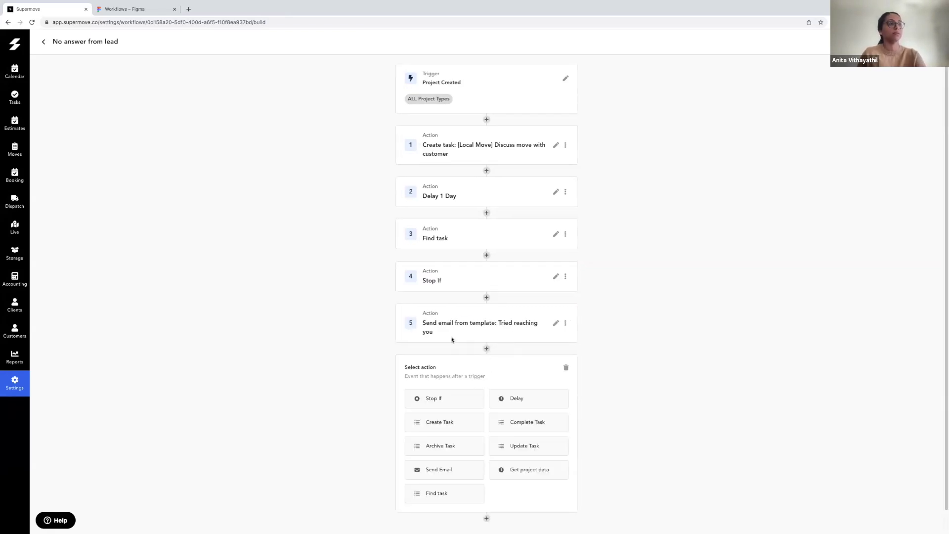
Add a sixth Complete Task step targeting the Step 1 Create Task.
{"action": "left_click", "coordinate": [524, 425]}
{"action": "left_click", "coordinate": [499, 404]}
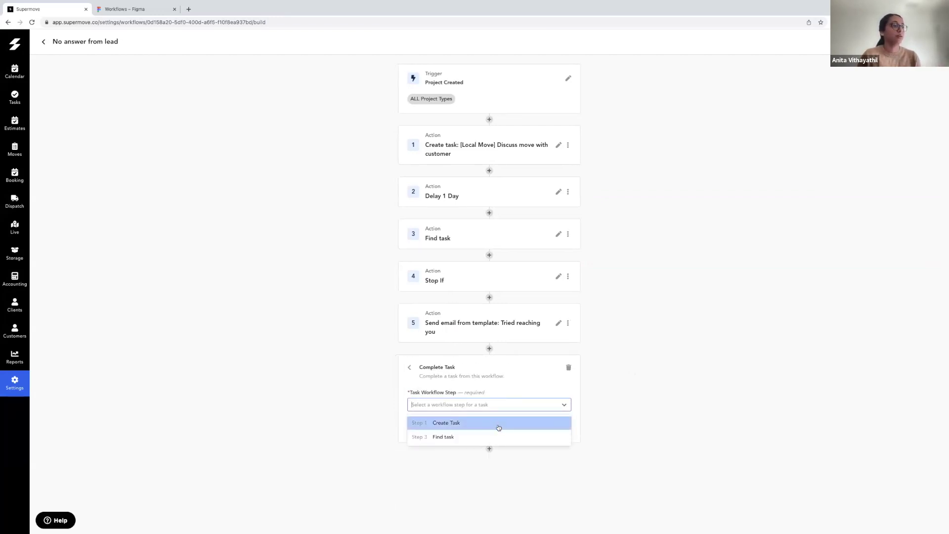
{"action": "left_click", "coordinate": [498, 424]}
{"action": "left_click", "coordinate": [497, 426]}
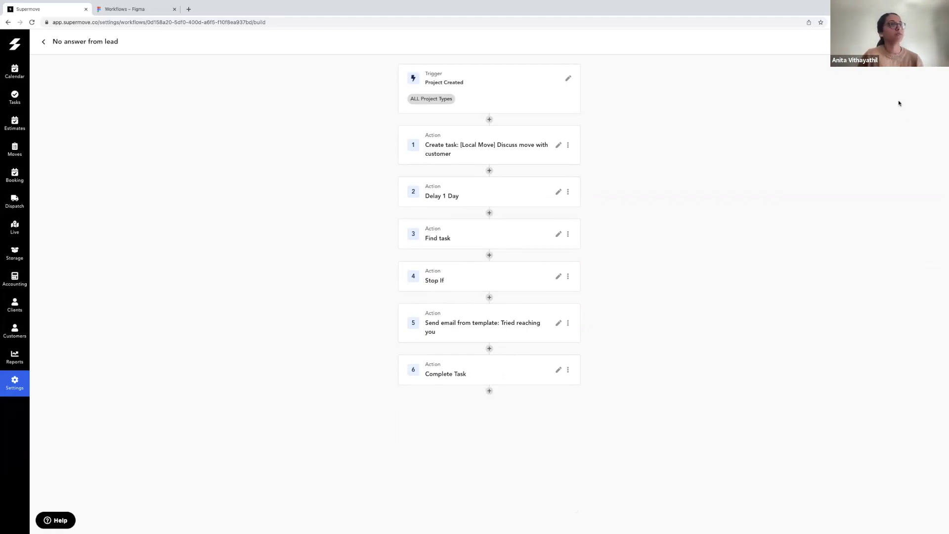
Save the workflow and switch No answer from lead on.
{"action": "left_click", "coordinate": [904, 41]}
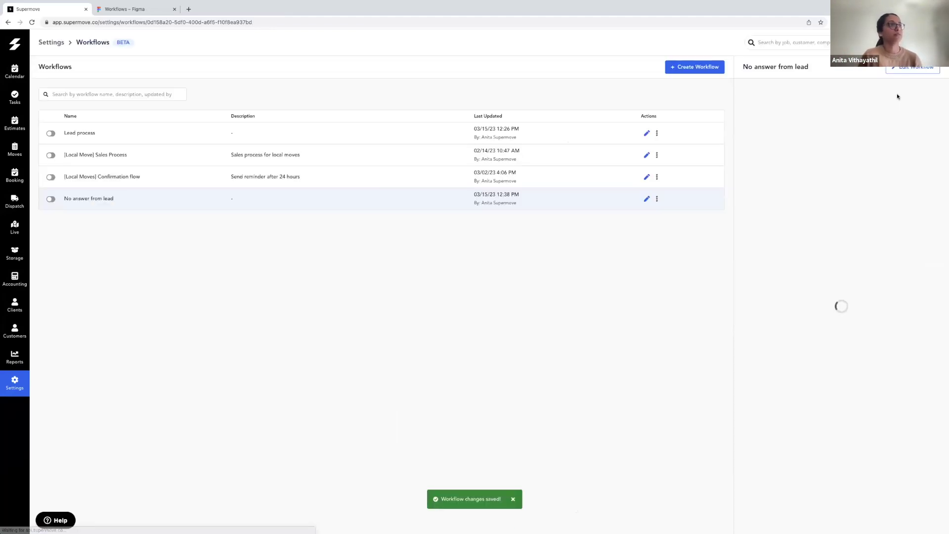
{"action": "left_click", "coordinate": [51, 201]}
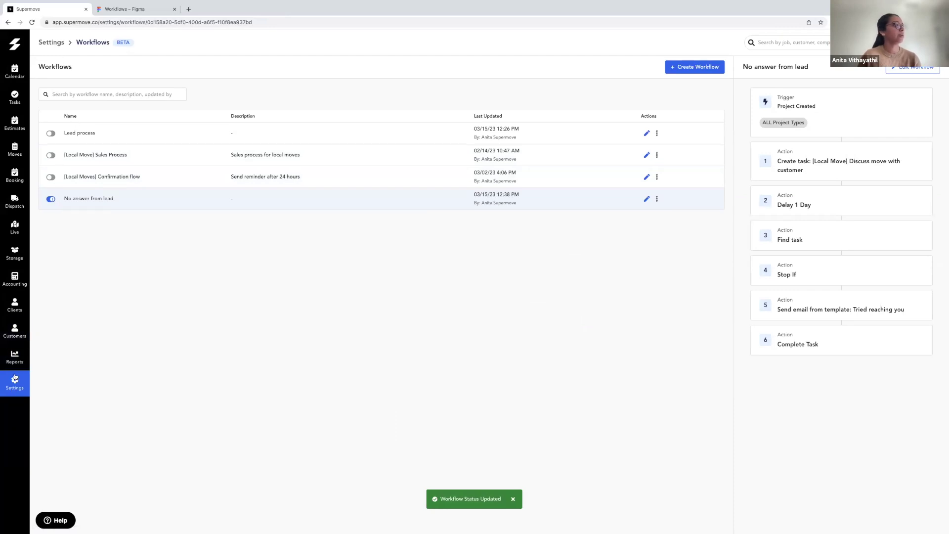
{"action": "left_click", "coordinate": [50, 42]}
Create a Lead-status training project with a Move job type and open TRAINING-124.
{"action": "left_click", "coordinate": [94, 96]}
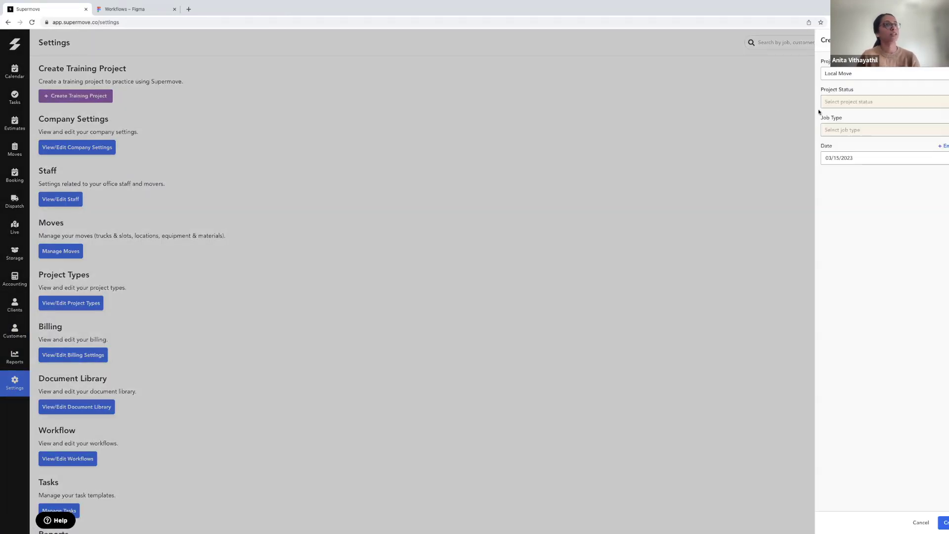
{"action": "left_click", "coordinate": [833, 102]}
{"action": "left_click", "coordinate": [834, 120]}
{"action": "left_click", "coordinate": [840, 129]}
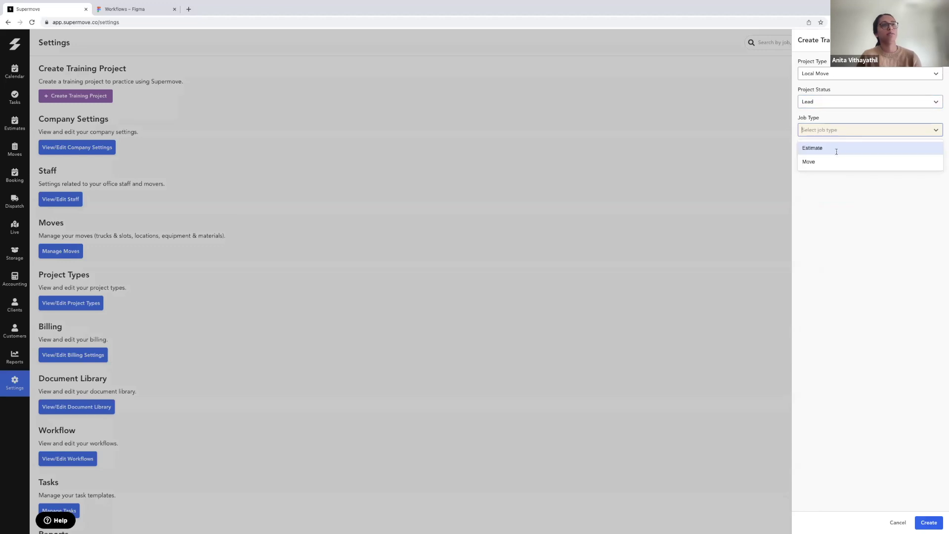
{"action": "left_click", "coordinate": [838, 150]}
{"action": "left_click", "coordinate": [840, 130]}
{"action": "left_click", "coordinate": [837, 158]}
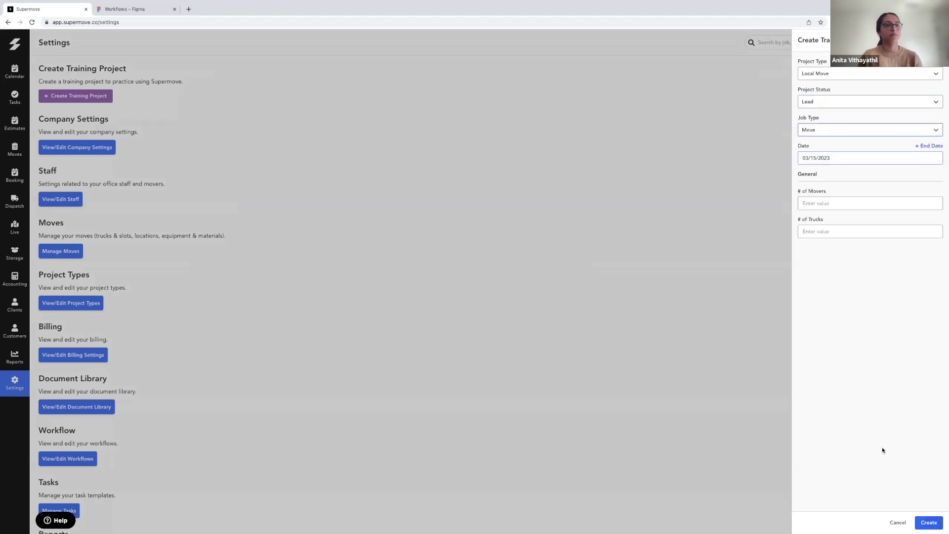
{"action": "left_click", "coordinate": [929, 523]}
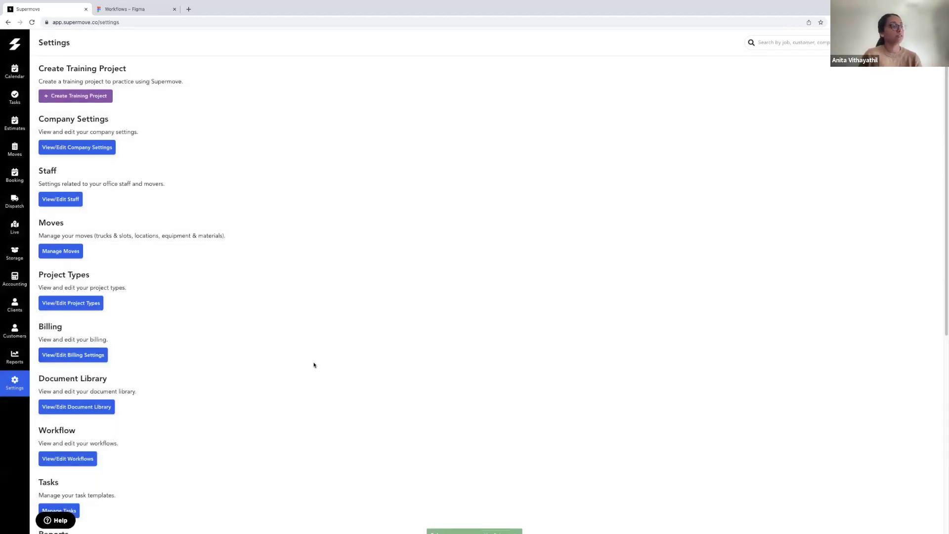
{"action": "left_click", "coordinate": [500, 507]}
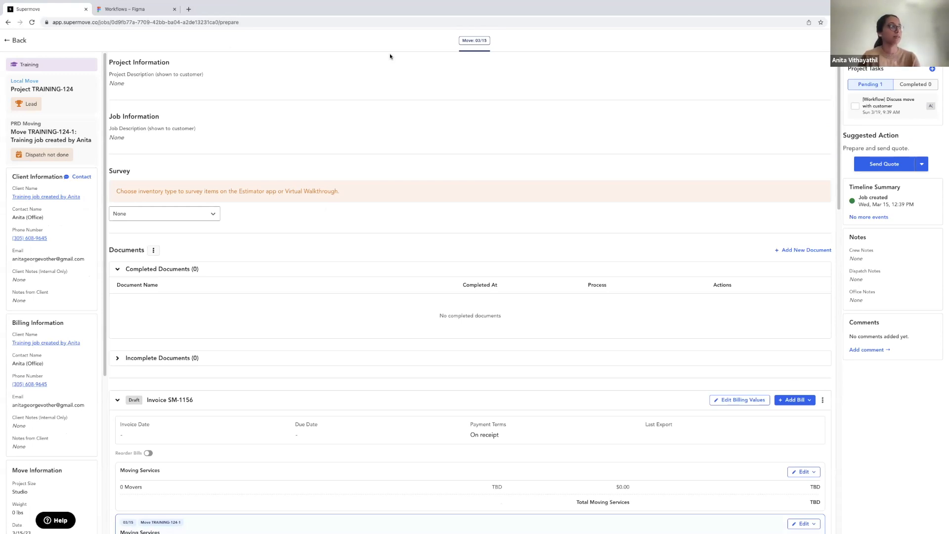
Inspect the No answer from lead run details for TRAINING-124, waiting at the Delay step.
{"action": "left_click", "coordinate": [17, 41]}
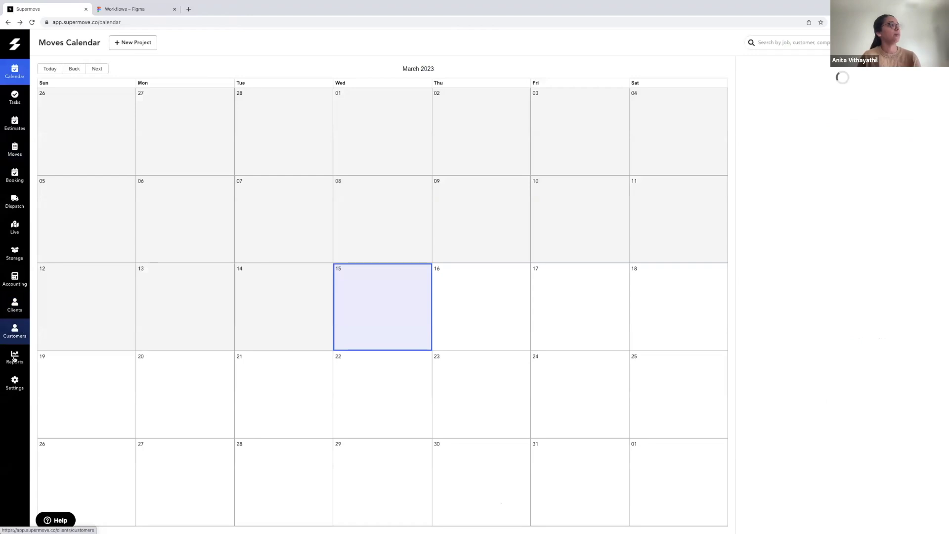
{"action": "left_click", "coordinate": [11, 389]}
{"action": "scroll", "coordinate": [99, 327], "scroll_direction": "down", "scroll_amount": 3}
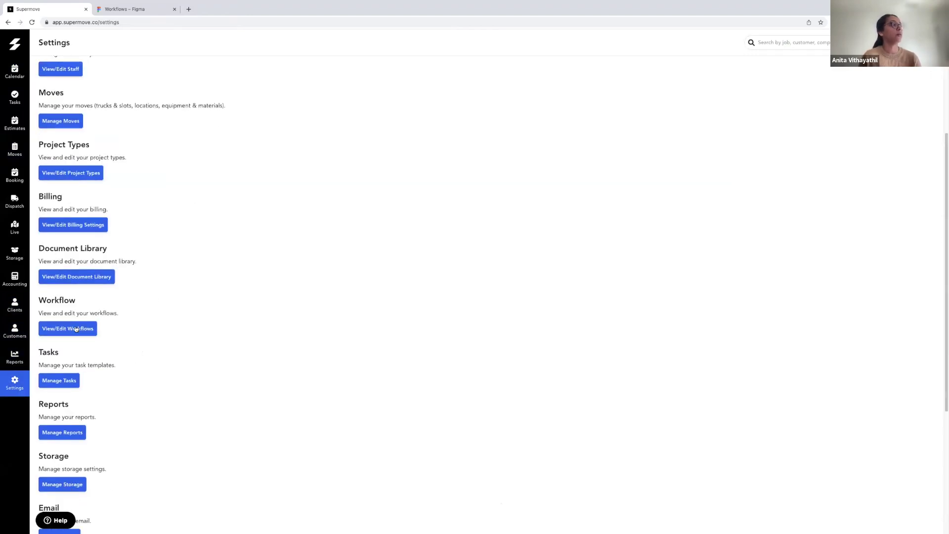
{"action": "left_click", "coordinate": [77, 330]}
{"action": "left_click", "coordinate": [656, 198]}
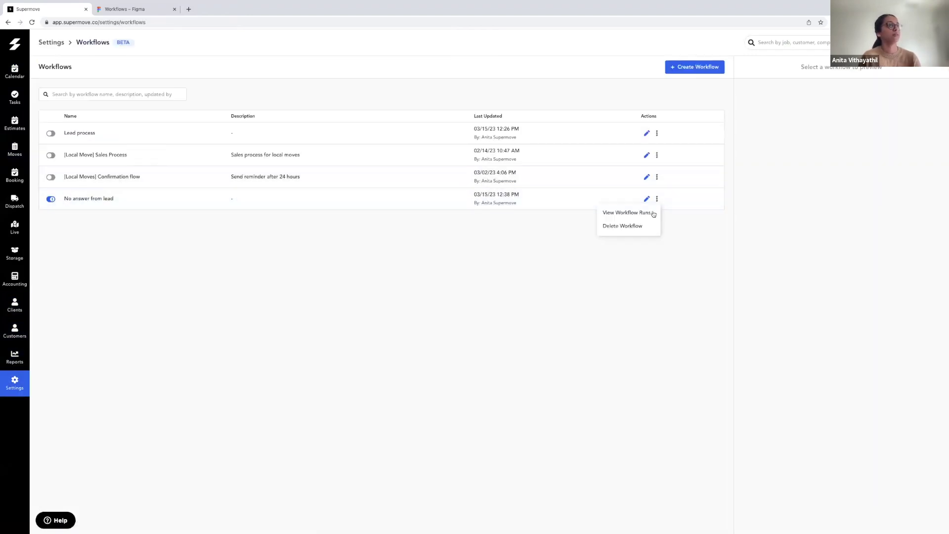
{"action": "left_click", "coordinate": [651, 213]}
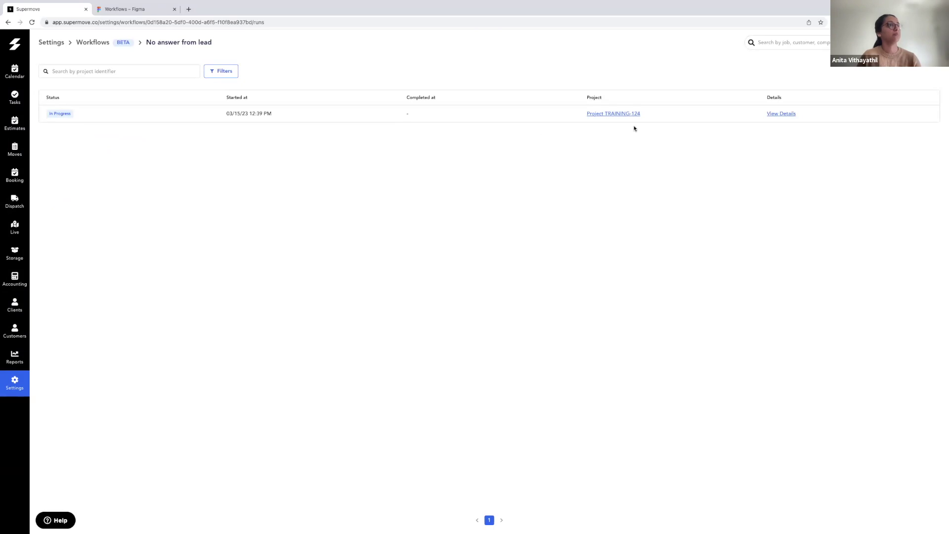
{"action": "left_click", "coordinate": [777, 114]}
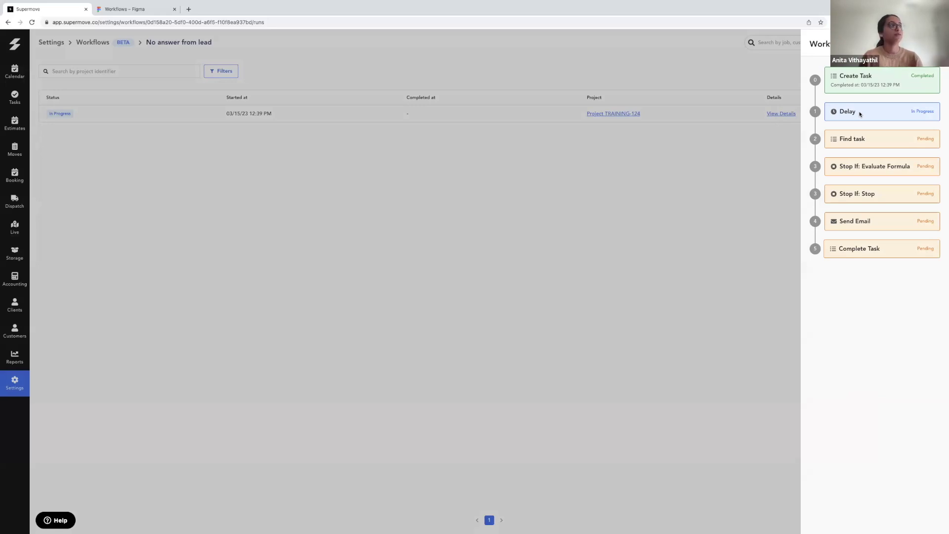
{"action": "left_click", "coordinate": [619, 167]}
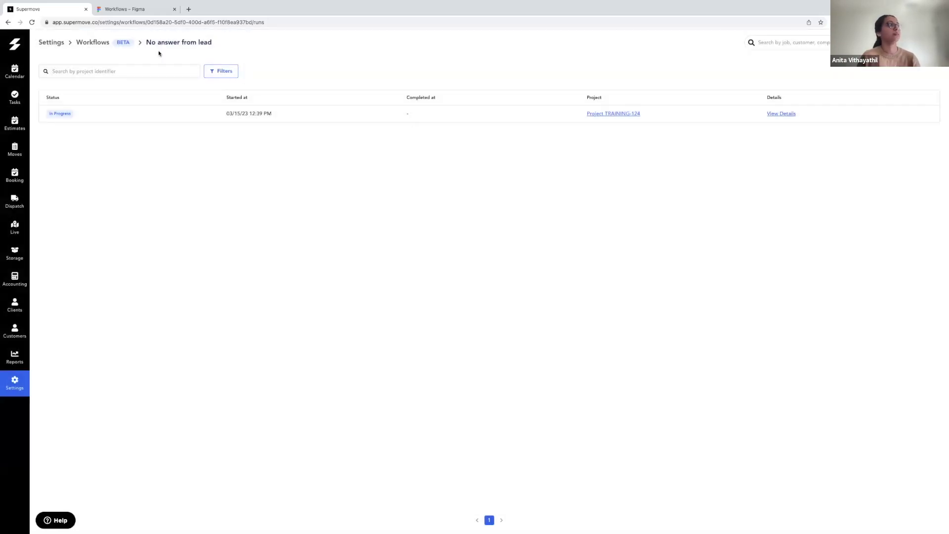
{"action": "left_click", "coordinate": [105, 43]}
Delete step 2, Delay 1 Day, from No answer from lead and save the workflow.
{"action": "left_click", "coordinate": [201, 194]}
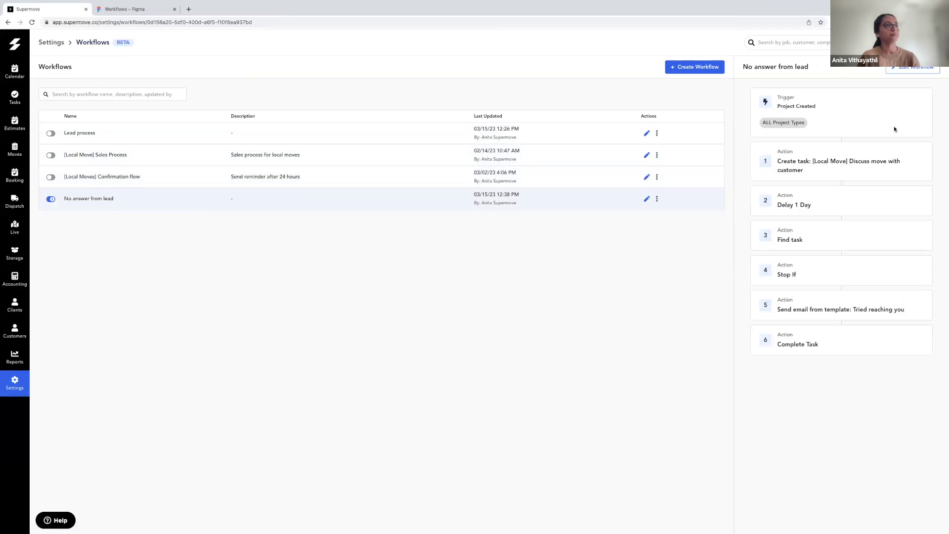
{"action": "left_click", "coordinate": [924, 70]}
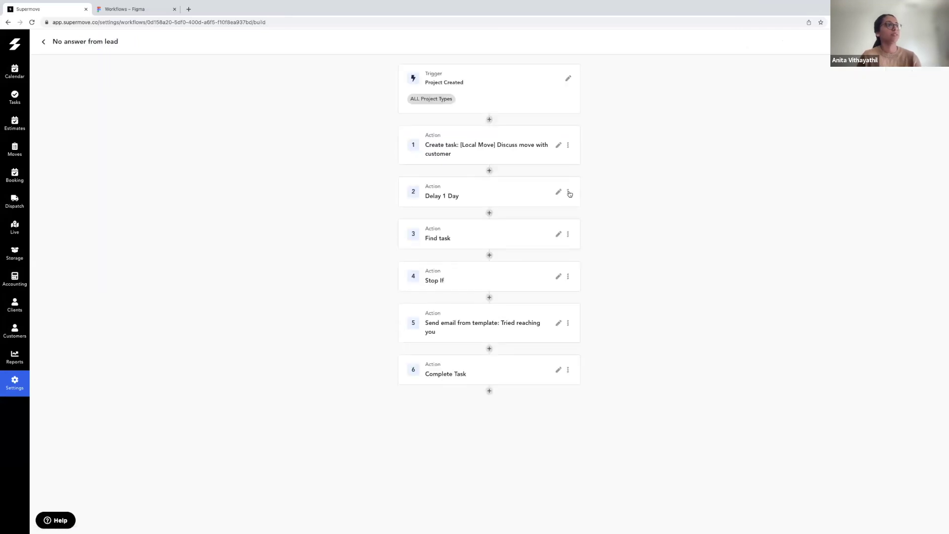
{"action": "left_click", "coordinate": [567, 192]}
{"action": "left_click", "coordinate": [581, 207]}
{"action": "left_click", "coordinate": [920, 42]}
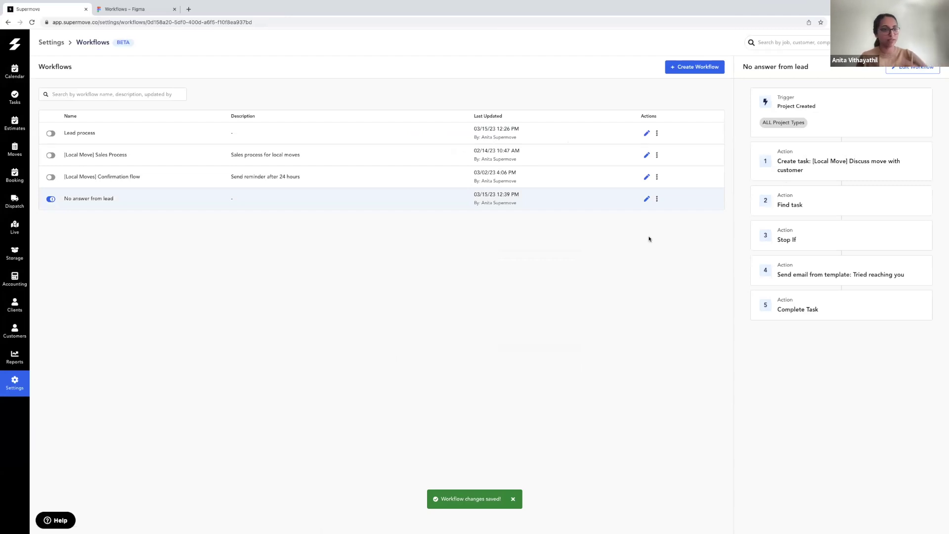
{"action": "left_click", "coordinate": [14, 387]}
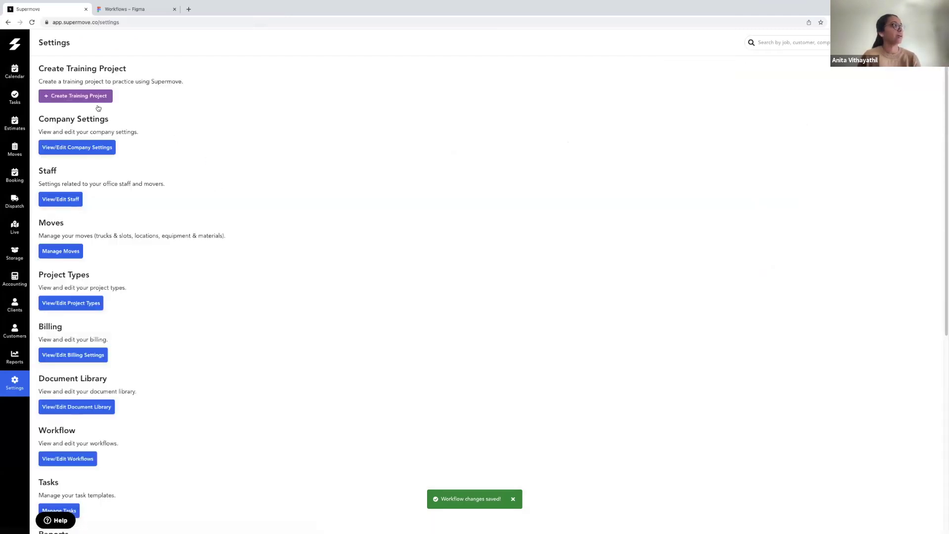
Create a second Lead-status training project with a Move job type, TRAINING-125.
{"action": "left_click", "coordinate": [92, 97]}
{"action": "left_click", "coordinate": [851, 101]}
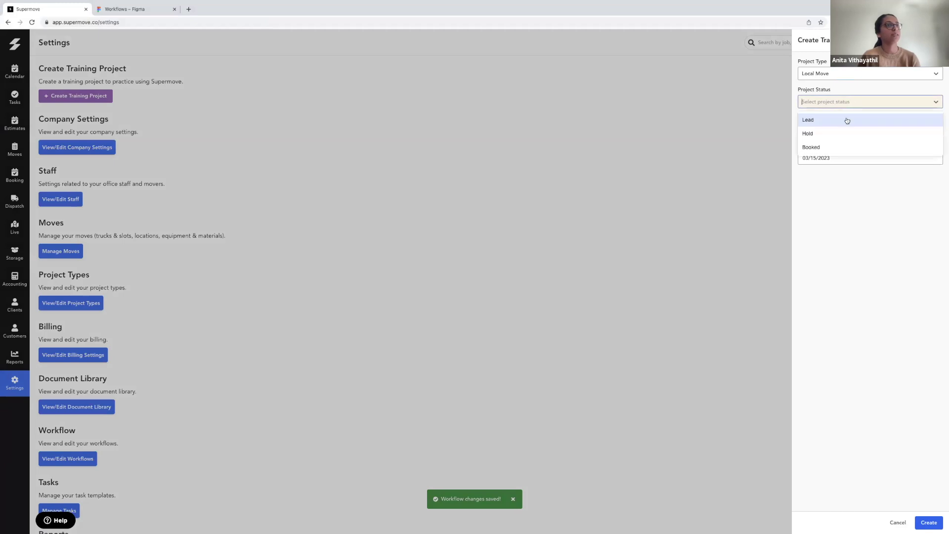
{"action": "left_click", "coordinate": [846, 119]}
{"action": "left_click", "coordinate": [855, 129]}
{"action": "left_click", "coordinate": [856, 158]}
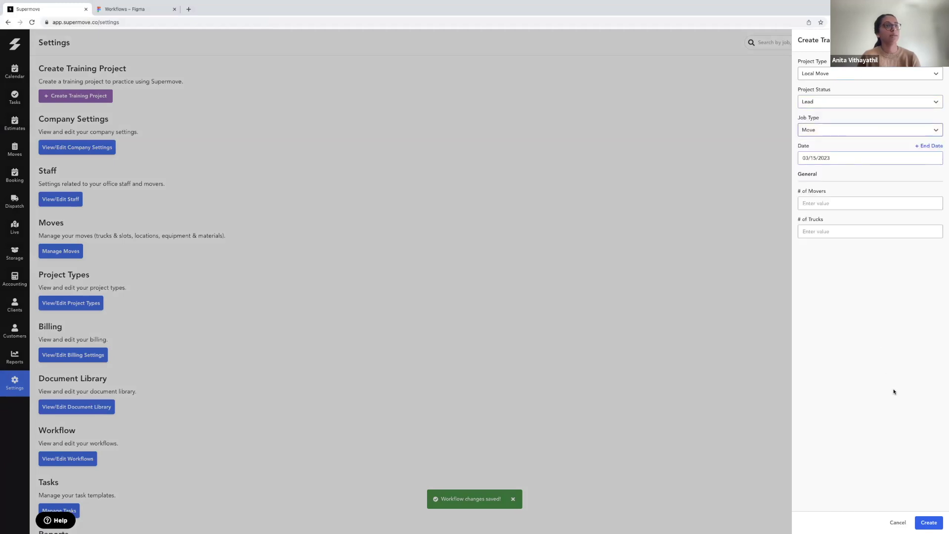
{"action": "left_click", "coordinate": [932, 519]}
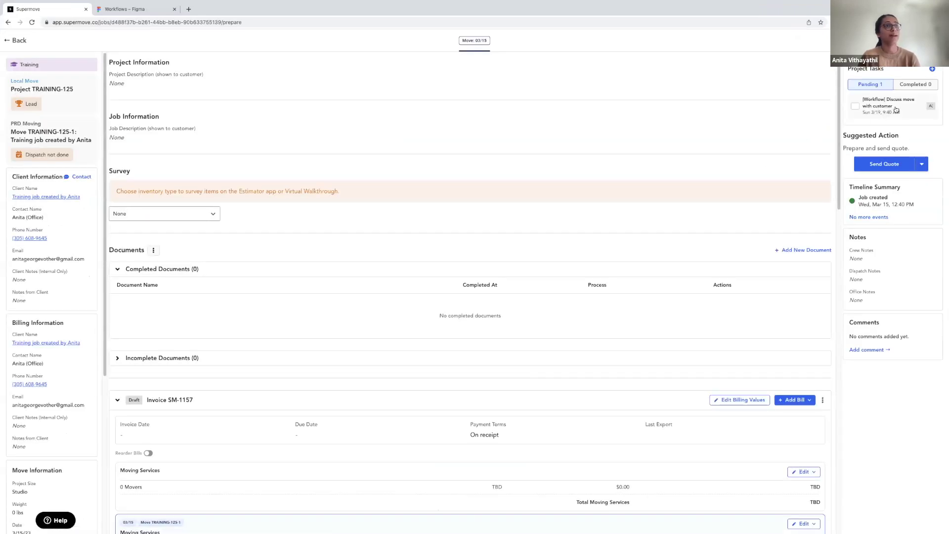
Refresh TRAINING-125 and check its message history for the sent 'Looks like we missed you' email.
{"action": "left_click", "coordinate": [32, 23]}
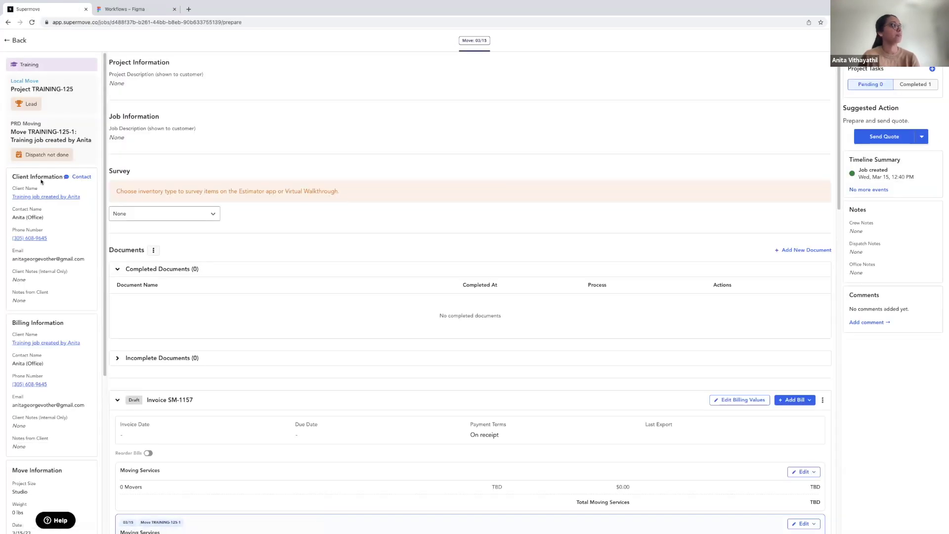
{"action": "left_click", "coordinate": [82, 177]}
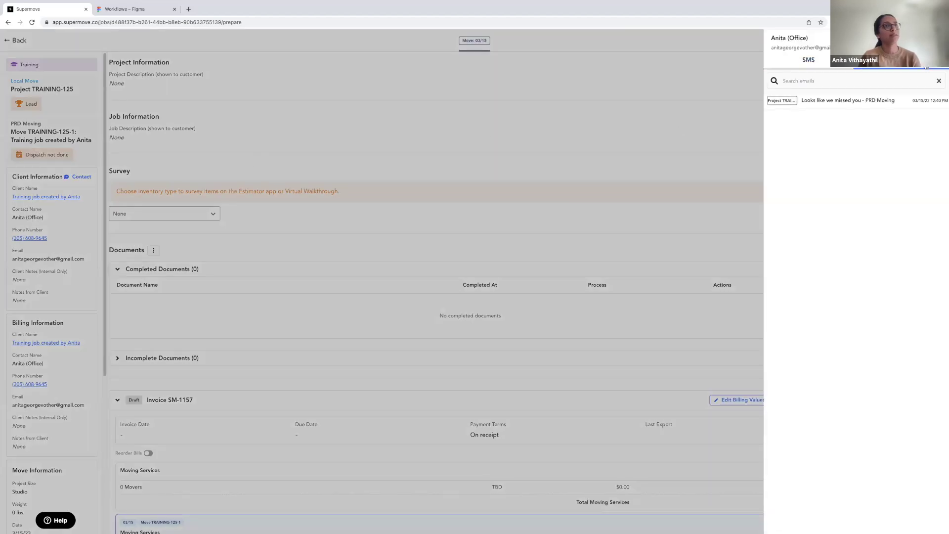
{"action": "left_click", "coordinate": [860, 104]}
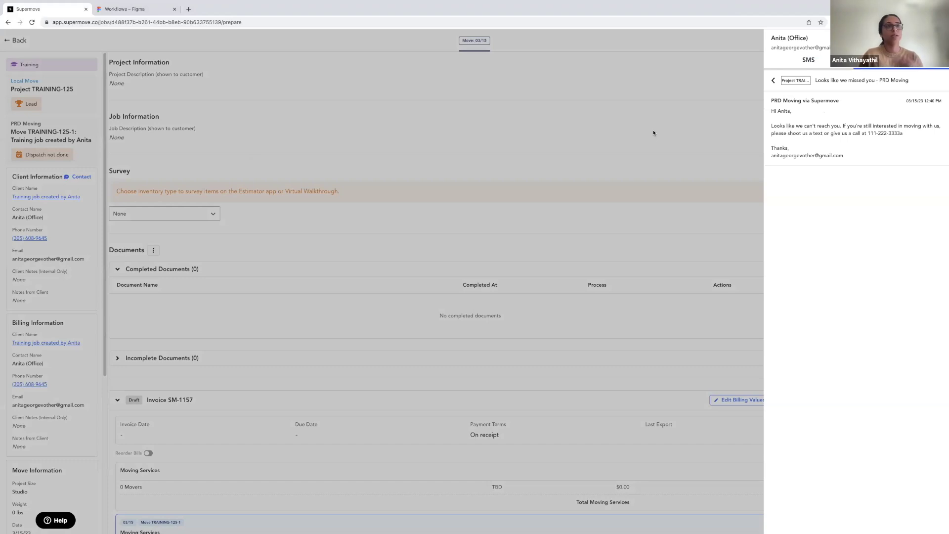
Return to the Workflows list in Settings and open the 'No answer from lead' options menu.
{"action": "left_click", "coordinate": [11, 41]}
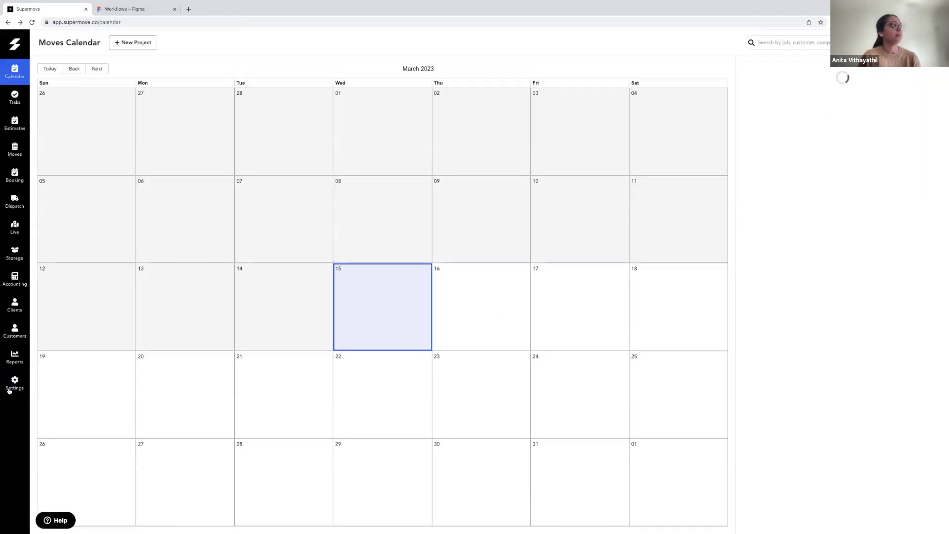
{"action": "left_click", "coordinate": [9, 391]}
{"action": "scroll", "coordinate": [127, 292], "scroll_direction": "down", "scroll_amount": 5}
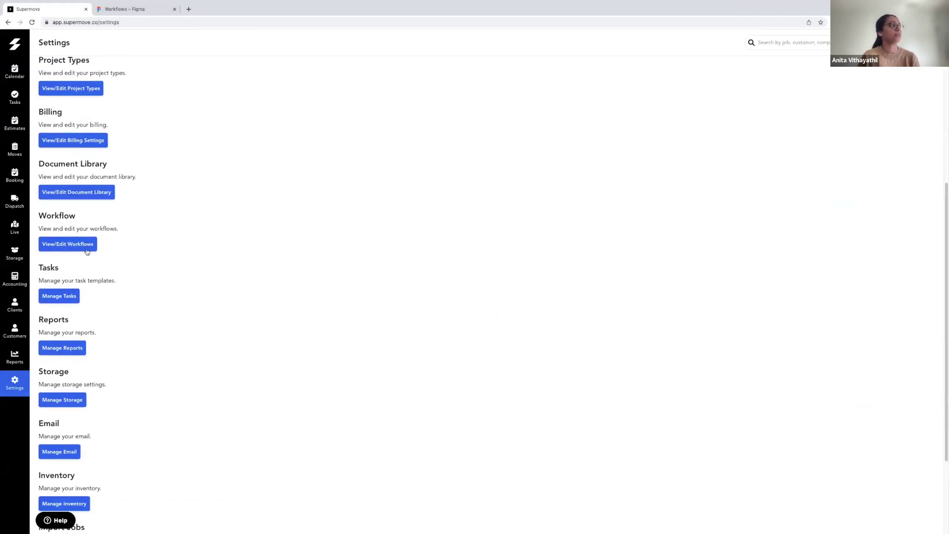
{"action": "left_click", "coordinate": [86, 248]}
{"action": "left_click", "coordinate": [656, 199]}
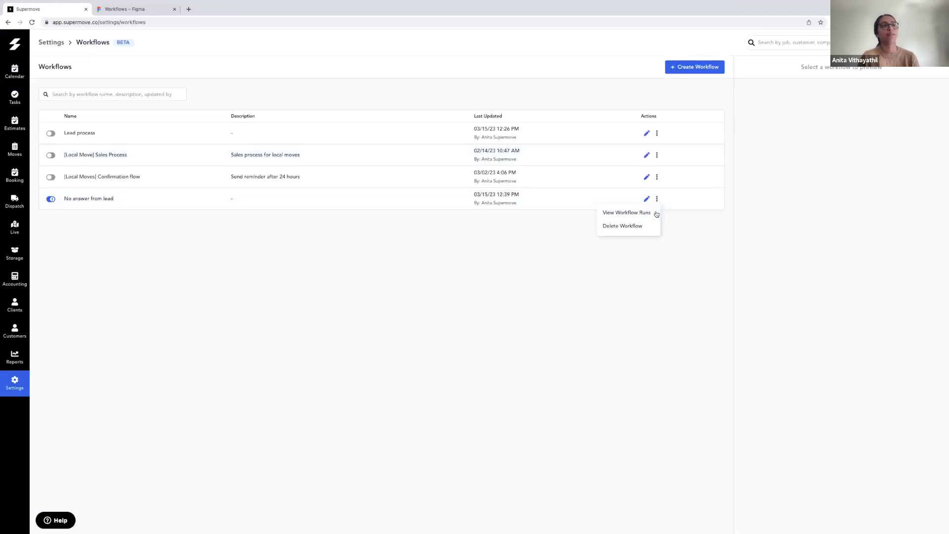